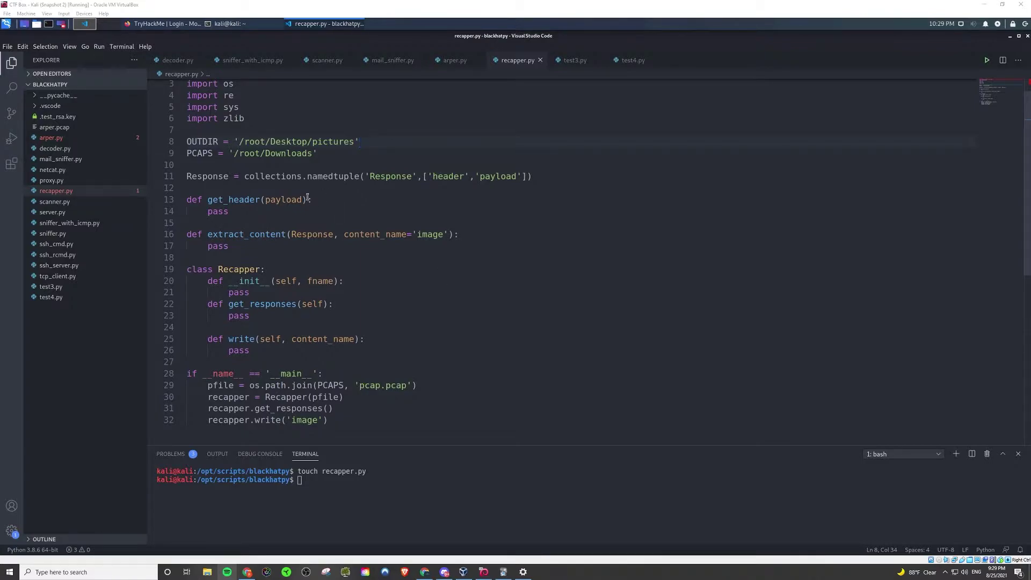
# Select the Response namedtuple line in the recapper.py skeleton
pyautogui.moveTo(187, 177); pyautogui.dragTo(543, 180)
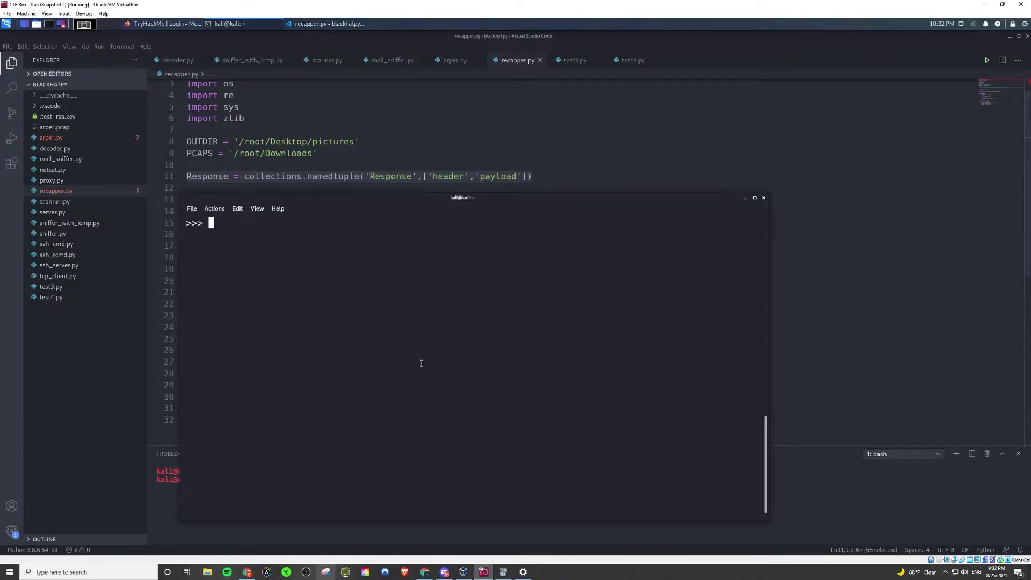
pyautogui.write('a ')
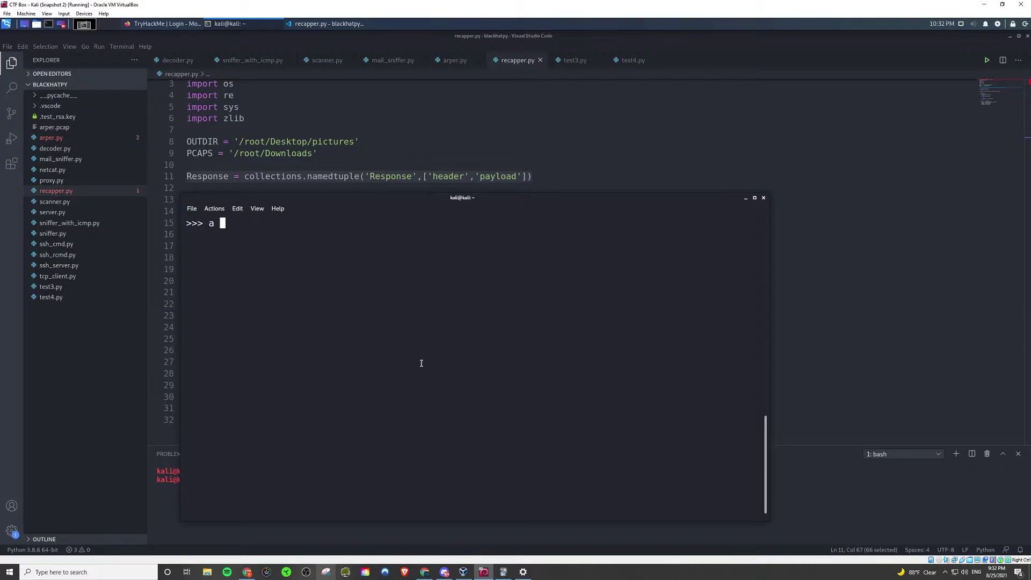
pyautogui.write('= (')
pyautogui.write('1, ')
pyautogui.write('2.5)')
# Assign the tuple (1, 2.5) to a and echo its value back
pyautogui.press('Return')
pyautogui.write('a')
pyautogui.press('Return')
pyautogui.write('im')
pyautogui.write('port collecti')
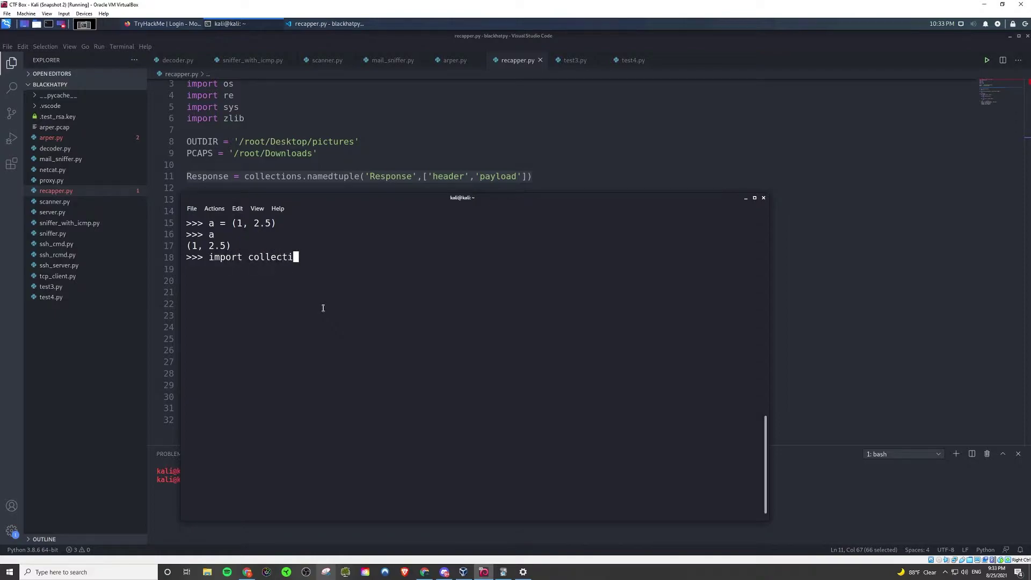
pyautogui.write('ons')
# Import collections and draft a = namedtuple('a', ['x','y']), correcting typos before running it
pyautogui.press('Return')
pyautogui.write('na')
pyautogui.press('BackSpace')
pyautogui.press('BackSpace')
pyautogui.write('a = ')
pyautogui.write('bn')
pyautogui.press('BackSpace')
pyautogui.press('BackSpace')
pyautogui.write('j')
pyautogui.press('BackSpace')
pyautogui.write('namedtu')
pyautogui.write("ple('")
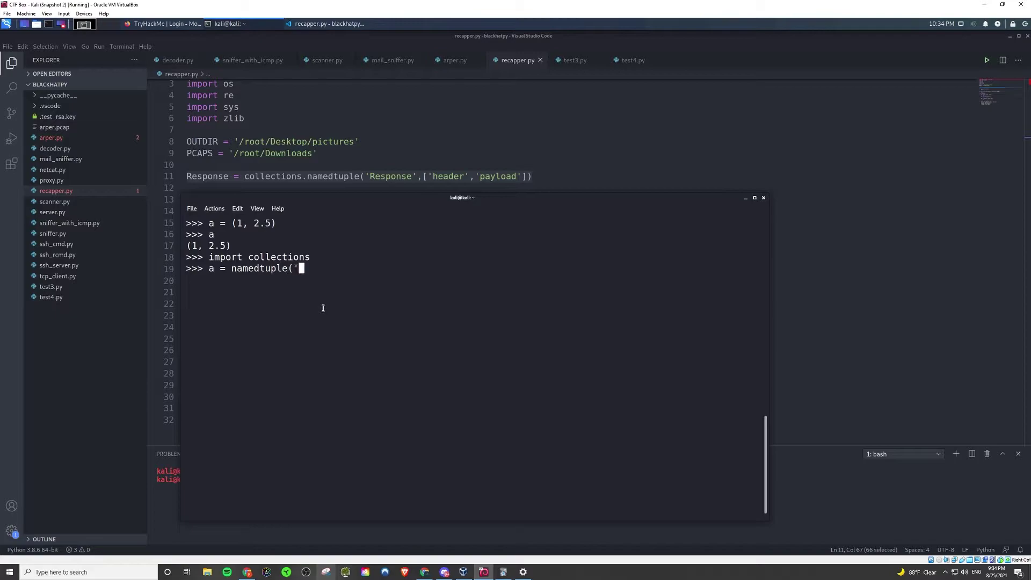
pyautogui.write("a',")
pyautogui.write("['x'")
pyautogui.write(",'y")
pyautogui.write("']")
pyautogui.write(')')
# Fix the NameError by prefixing namedtuple with collections. and define a with fields x and y
pyautogui.press('Return')
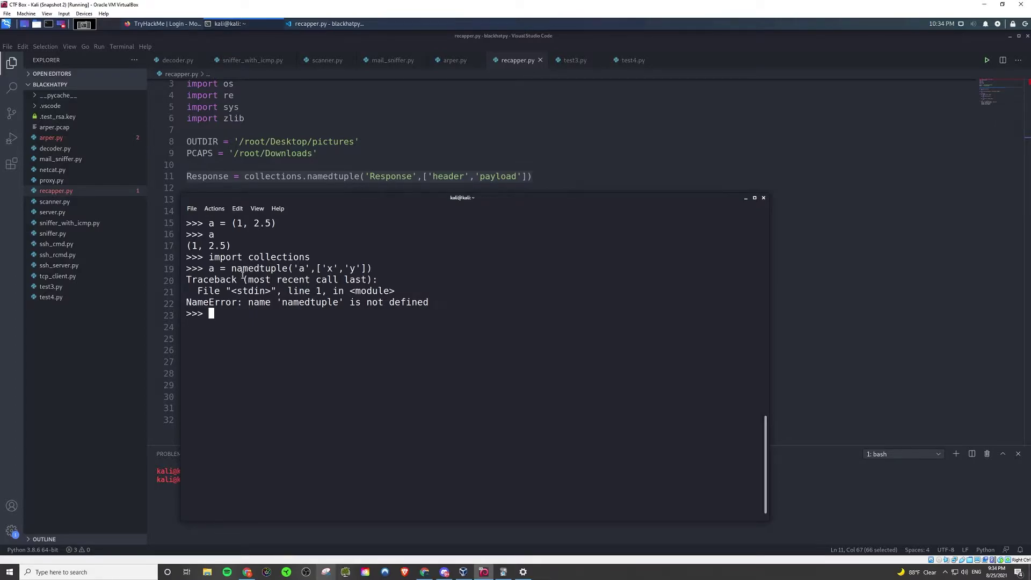
pyautogui.press('Up')
pyautogui.press('Left')
pyautogui.press('Left')
pyautogui.press('Left')
pyautogui.press('Left')
pyautogui.press('Left')
pyautogui.press('Left')
pyautogui.press('Left')
pyautogui.press('Left')
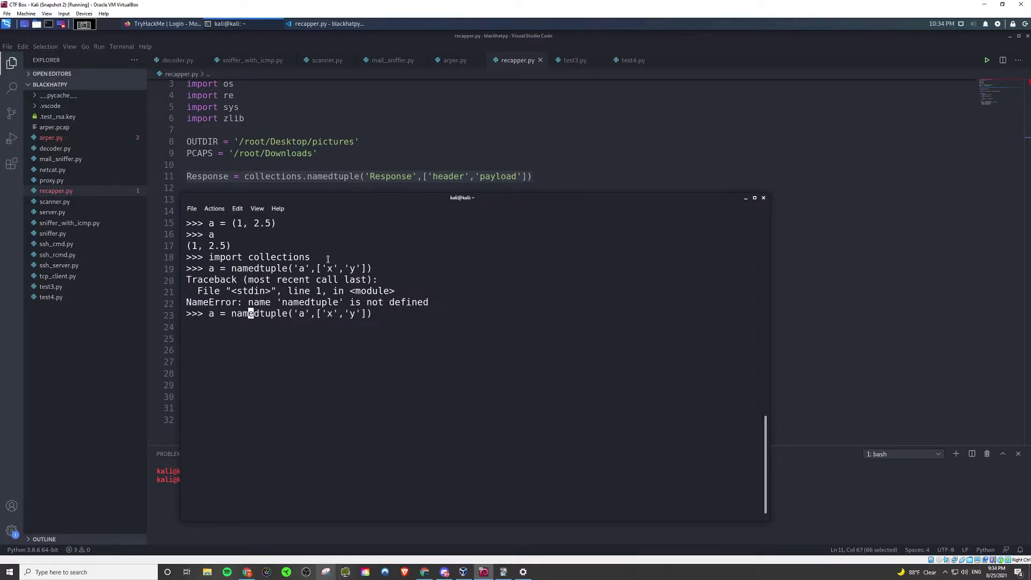
pyautogui.press('Left')
pyautogui.press('Left')
pyautogui.press('Left')
pyautogui.write('co')
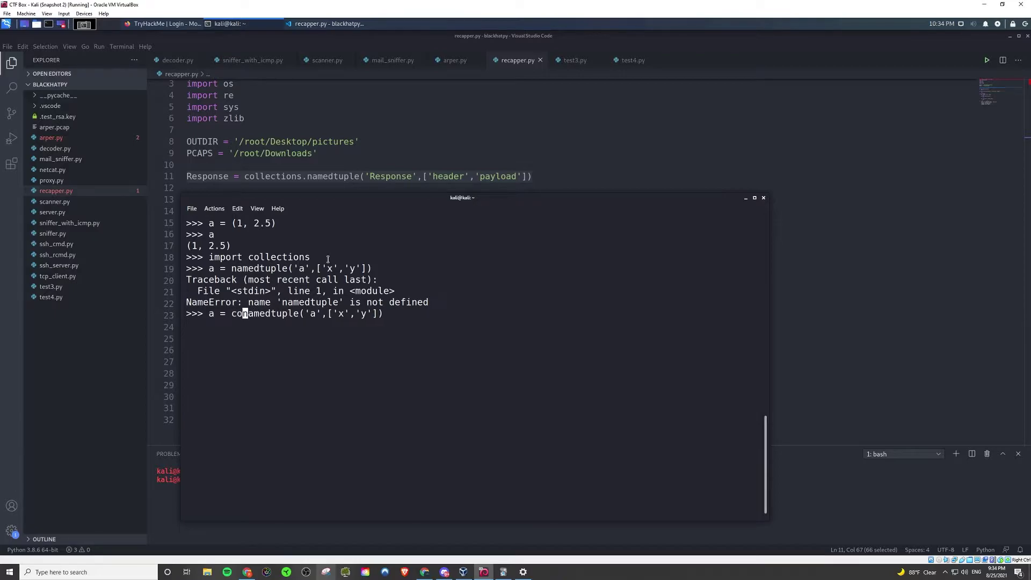
pyautogui.write('llections.')
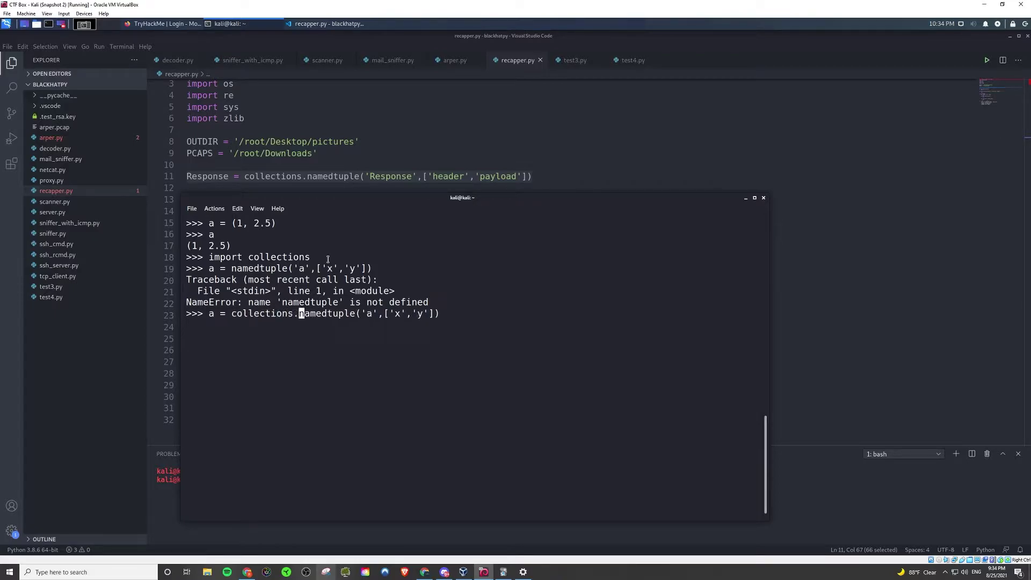
pyautogui.press('Return')
pyautogui.write('a')
# Inspect the namedtuple class a and evaluate a.x and a.y
pyautogui.press('Return')
pyautogui.write('a.x')
pyautogui.press('Return')
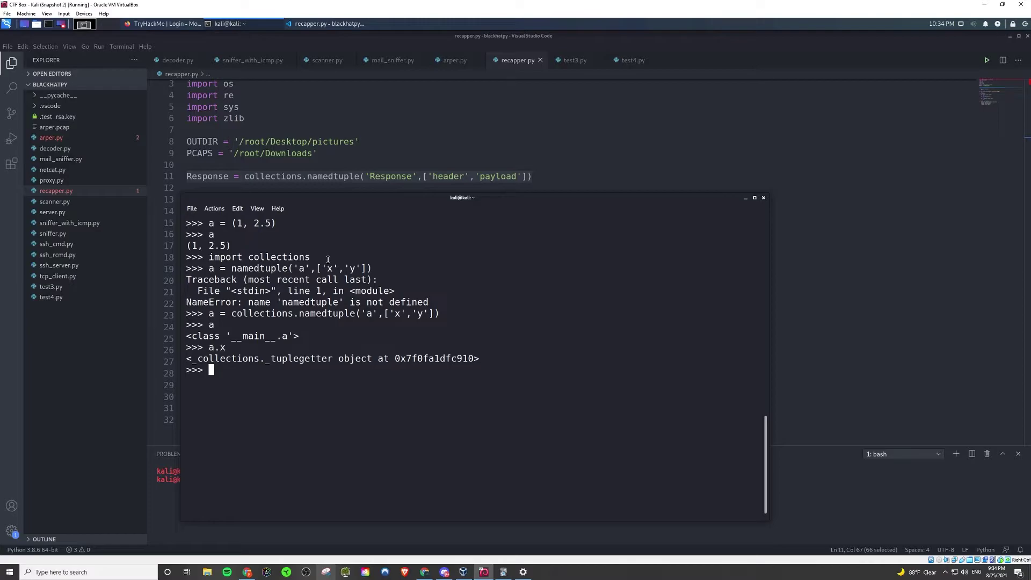
pyautogui.write('a.y')
pyautogui.press('Return')
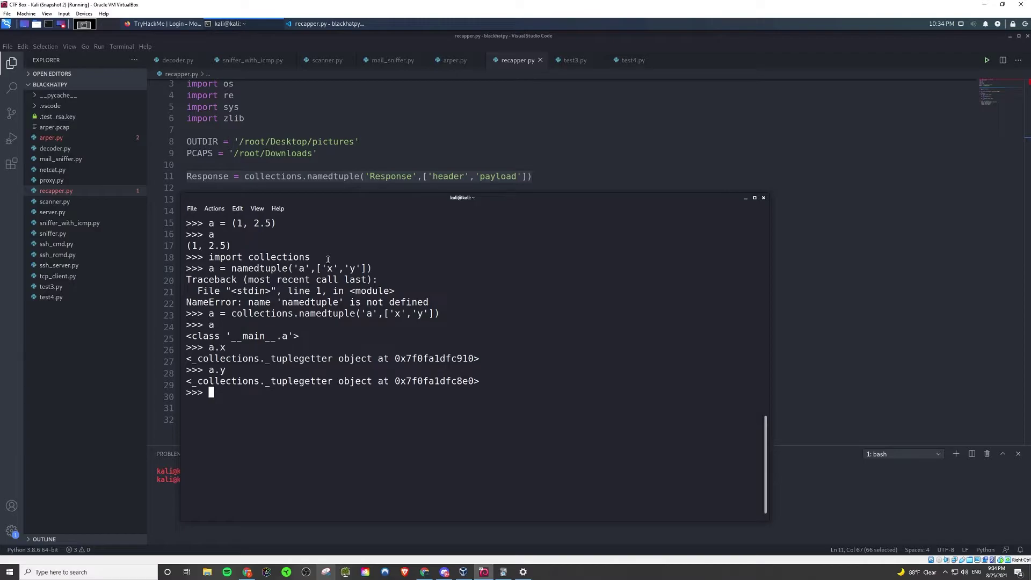
pyautogui.write('b ')
pyautogui.write('= ')
pyautogui.write('a(')
pyautogui.write('43, ')
pyautogui.write('55)')
# Create instance b = a(43, 55) and read back b.x as 43 and b.y as 55
pyautogui.press('Return')
pyautogui.write('b.x')
pyautogui.press('Return')
pyautogui.write('b')
pyautogui.write('.y')
pyautogui.press('Return')
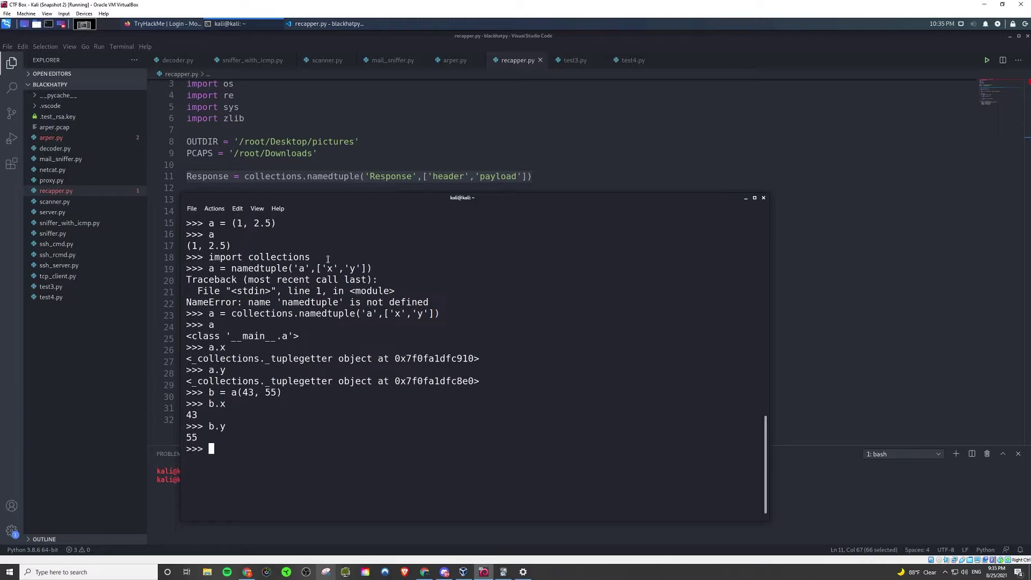
pyautogui.click(746, 199)
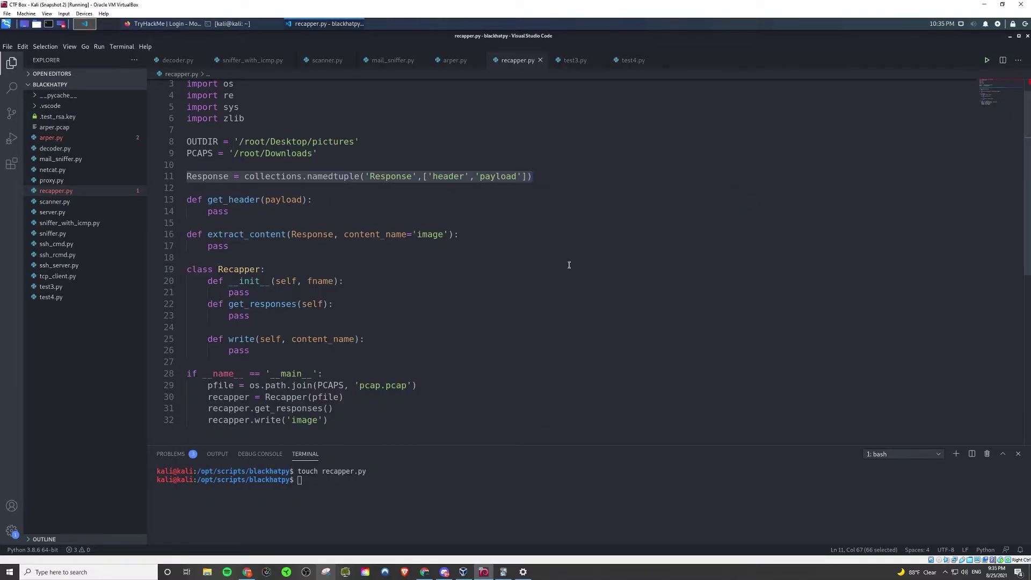
pyautogui.press('Down')
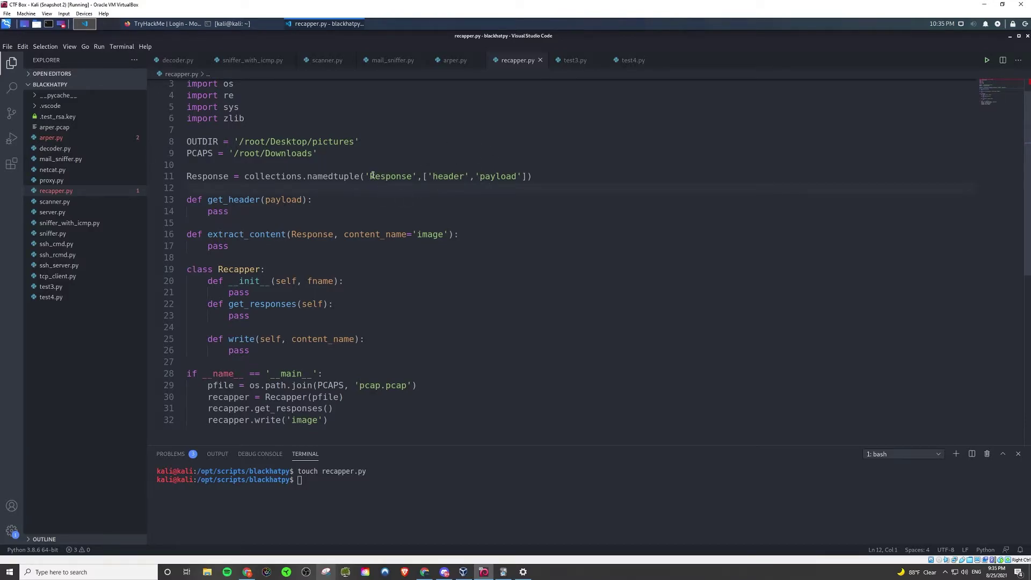
pyautogui.moveTo(372, 176); pyautogui.dragTo(412, 177)
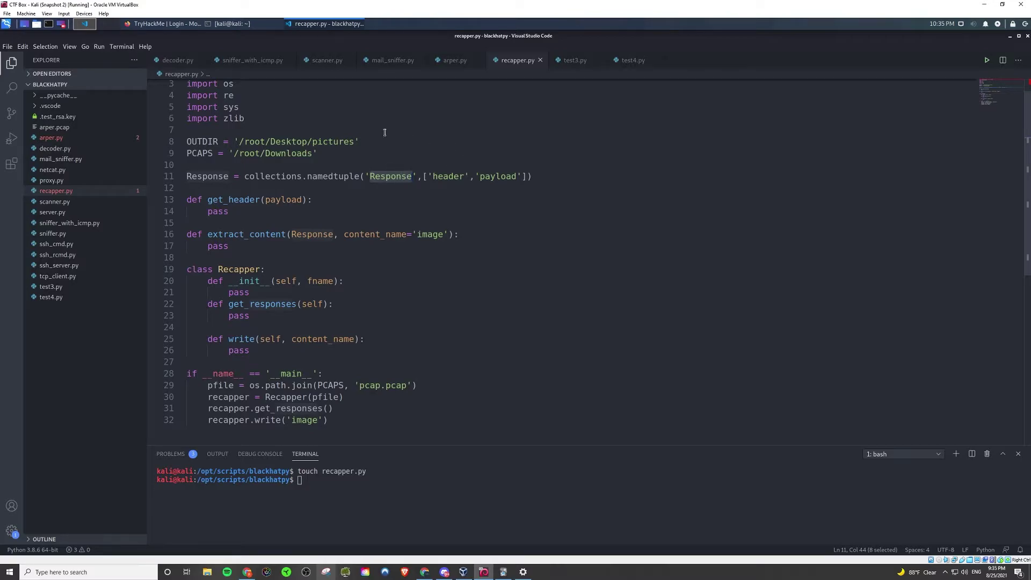
pyautogui.click(219, 25)
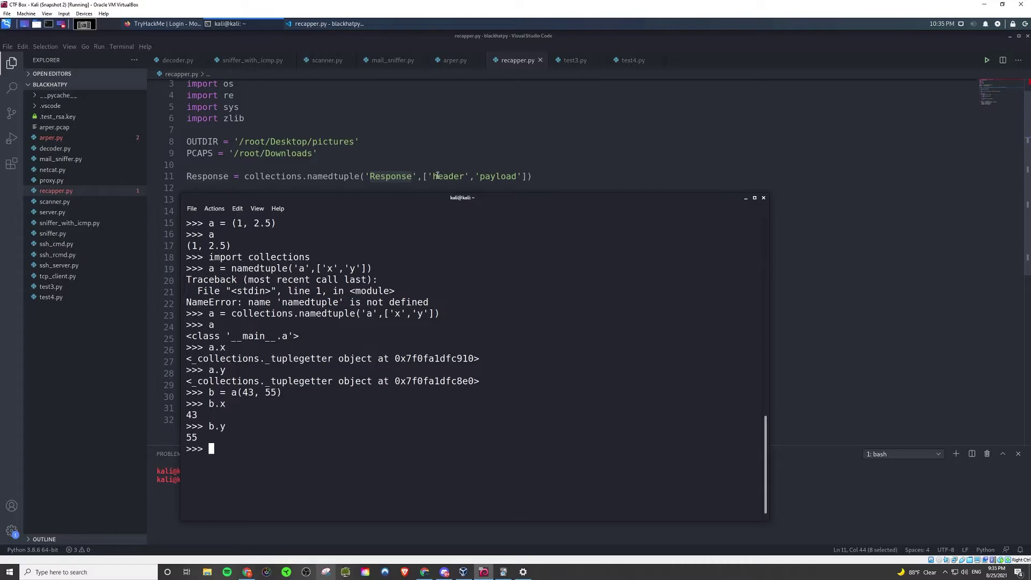
pyautogui.click(487, 176)
pyautogui.click(526, 176)
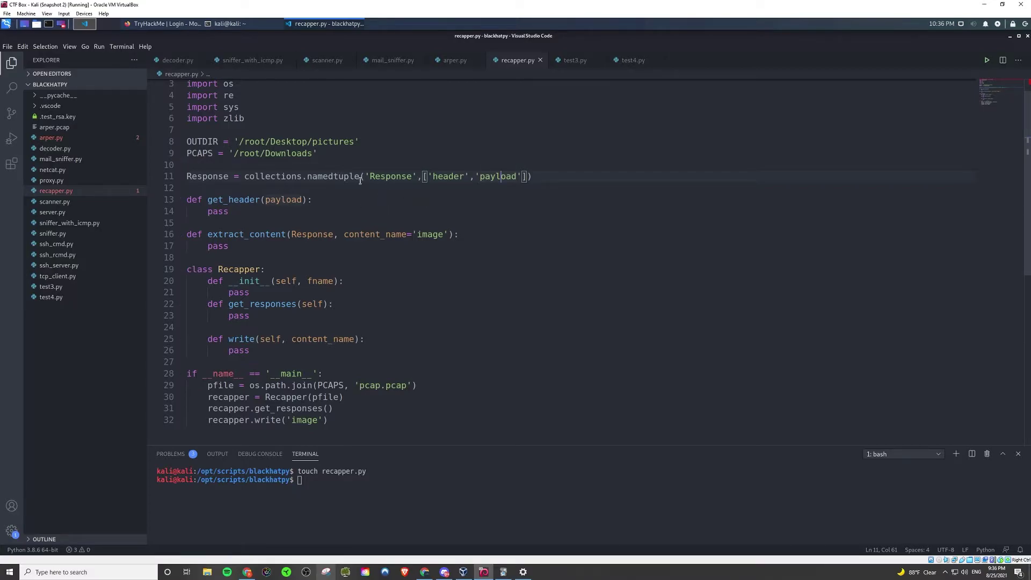
pyautogui.click(357, 259)
pyautogui.scroll(-1, 443, 262)
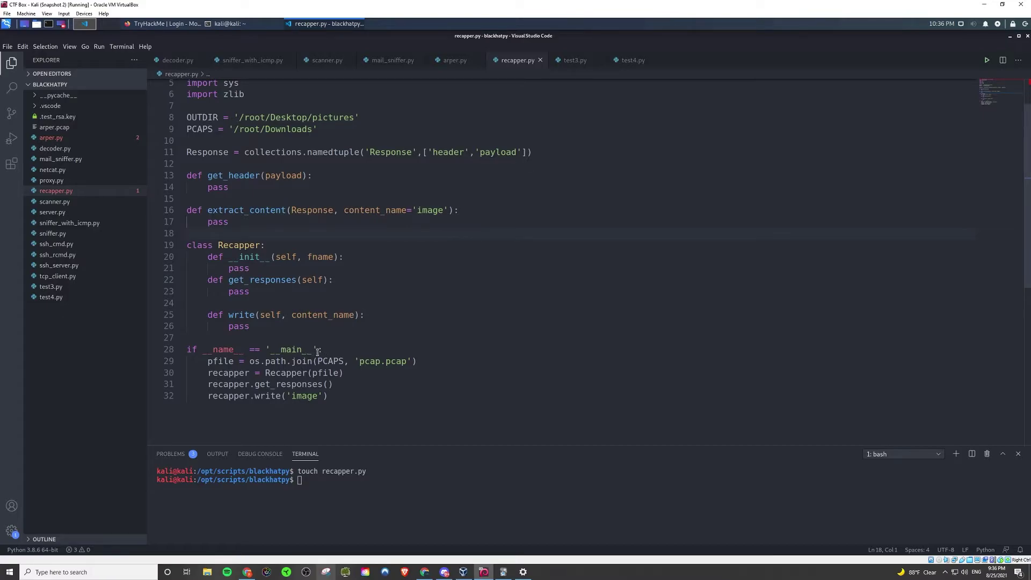
pyautogui.moveTo(322, 350); pyautogui.dragTo(197, 348)
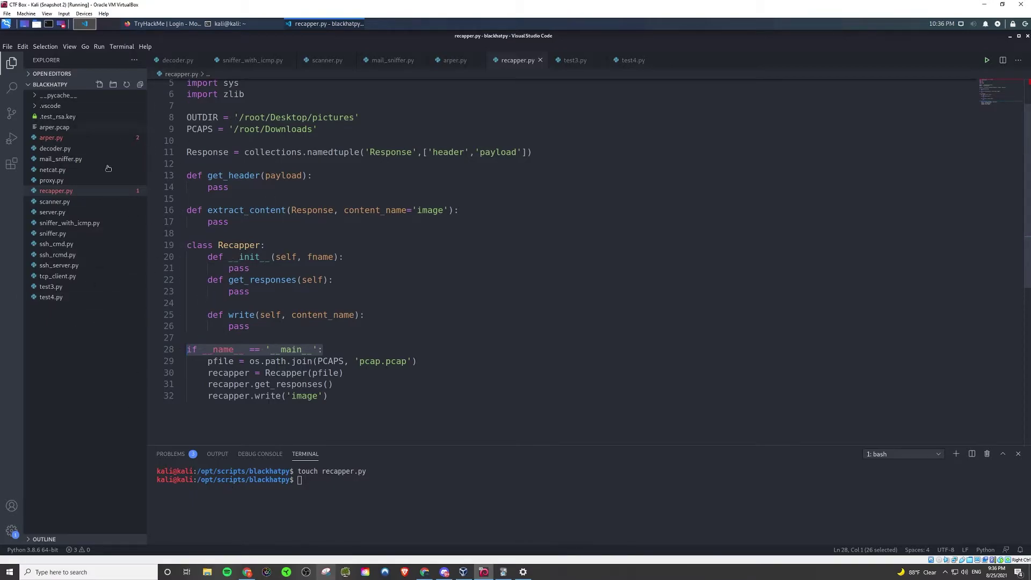
pyautogui.click(381, 384)
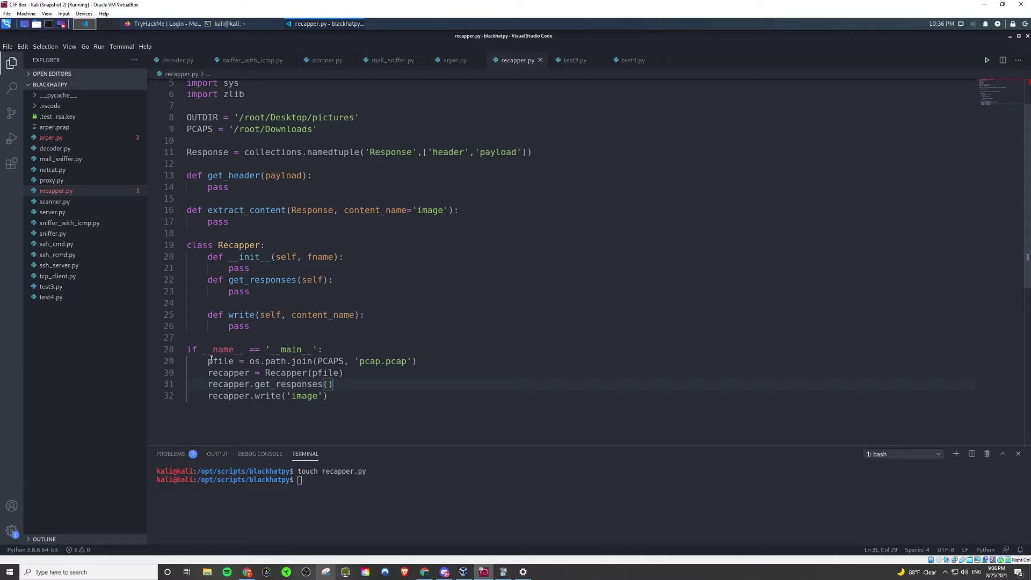
pyautogui.moveTo(208, 361); pyautogui.dragTo(233, 362)
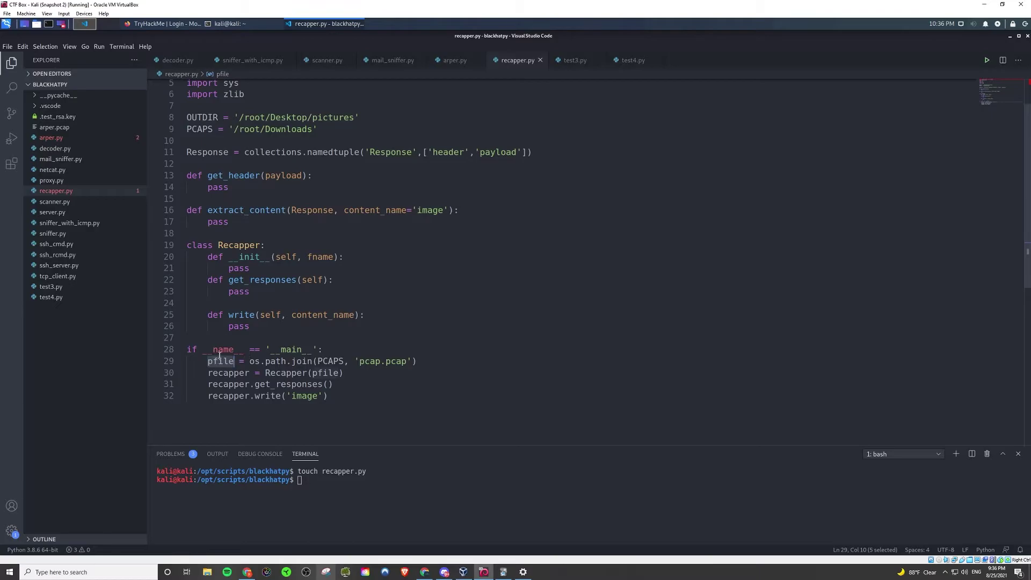
pyautogui.moveTo(249, 361); pyautogui.dragTo(416, 362)
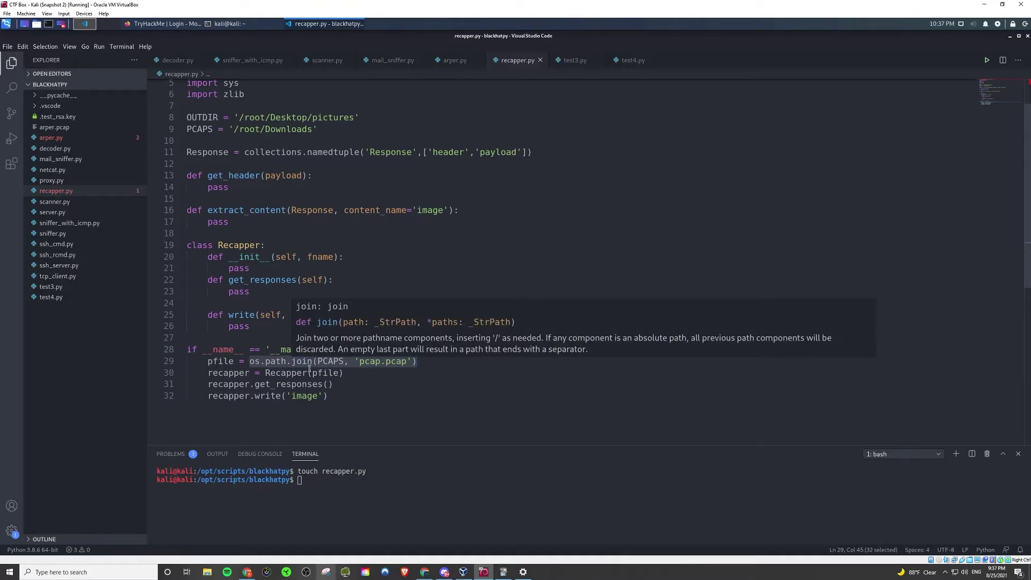
pyautogui.scroll(2, 307, 305)
pyautogui.moveTo(320, 178); pyautogui.dragTo(233, 177)
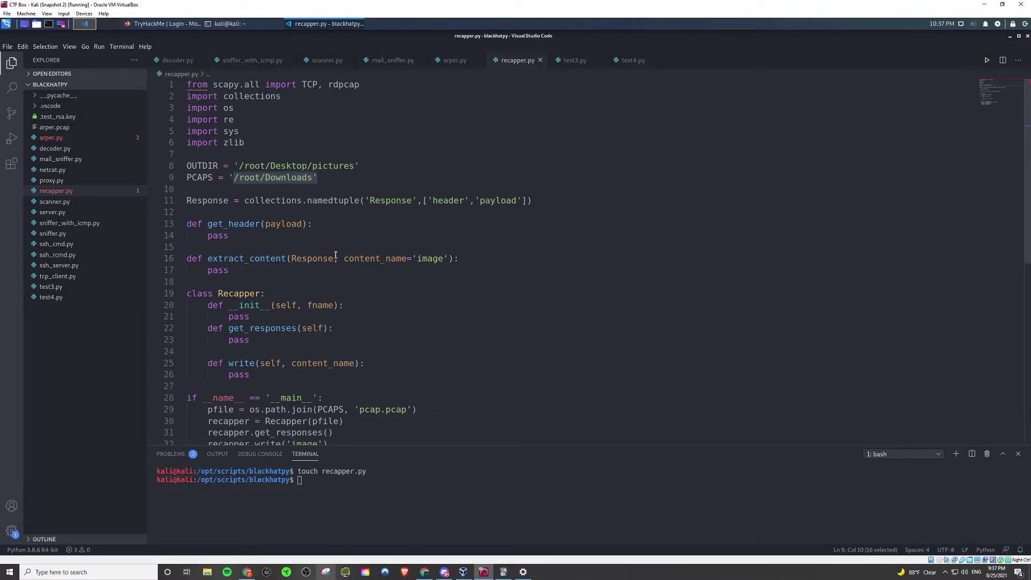
pyautogui.scroll(-2, 402, 330)
pyautogui.scroll(-1, 402, 330)
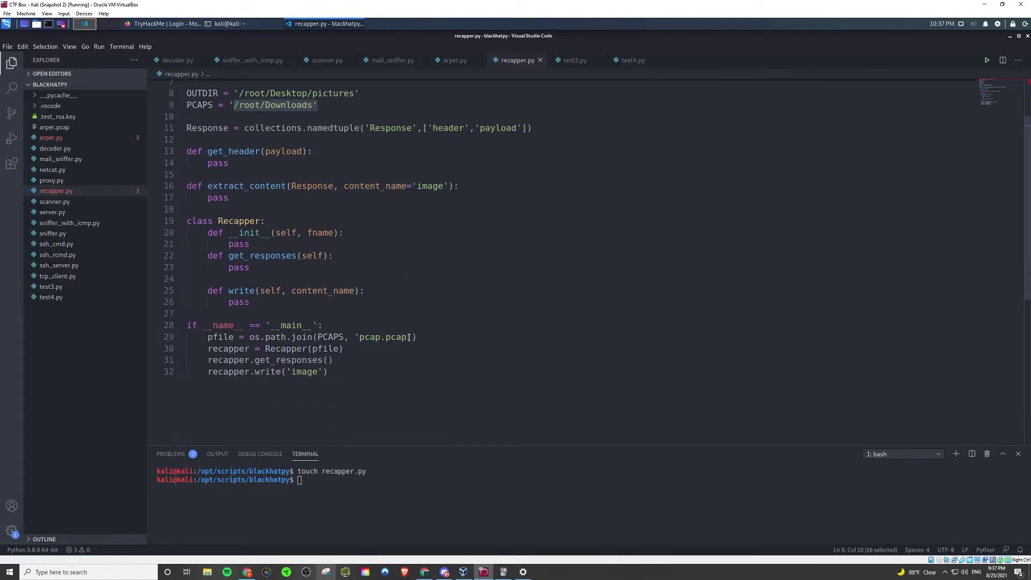
pyautogui.moveTo(359, 337); pyautogui.dragTo(411, 337)
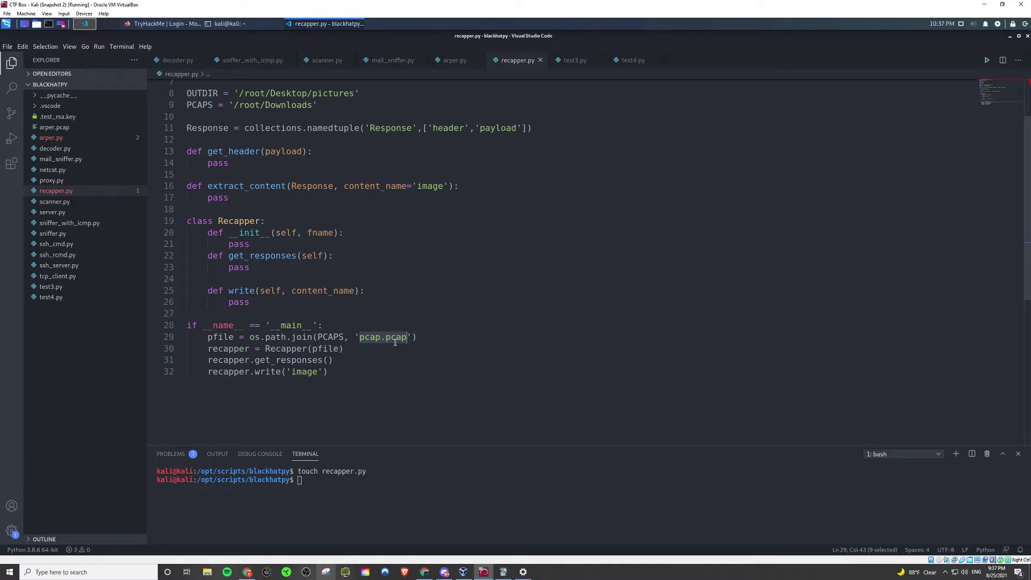
pyautogui.moveTo(250, 337); pyautogui.dragTo(314, 338)
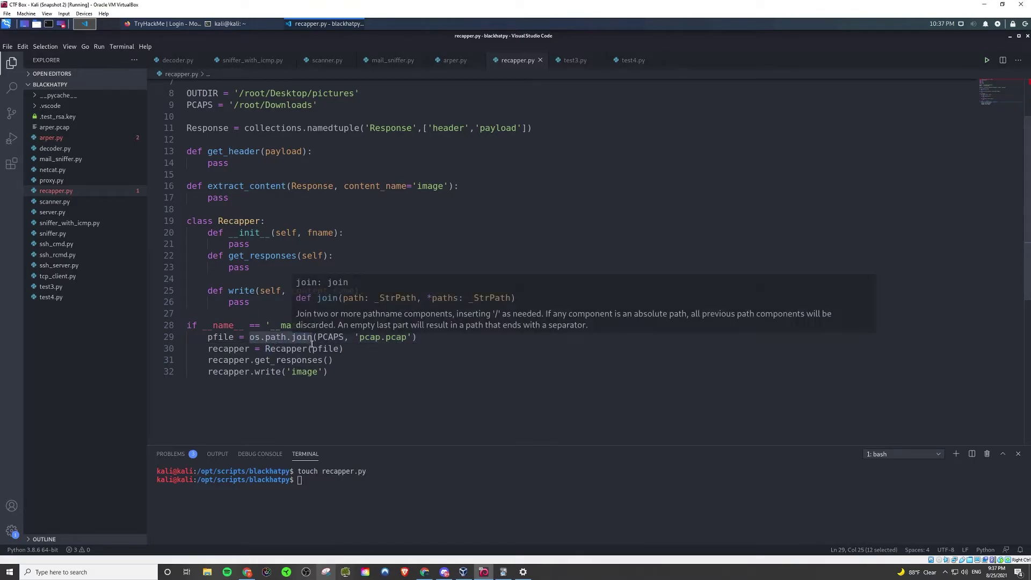
pyautogui.scroll(2, 360, 339)
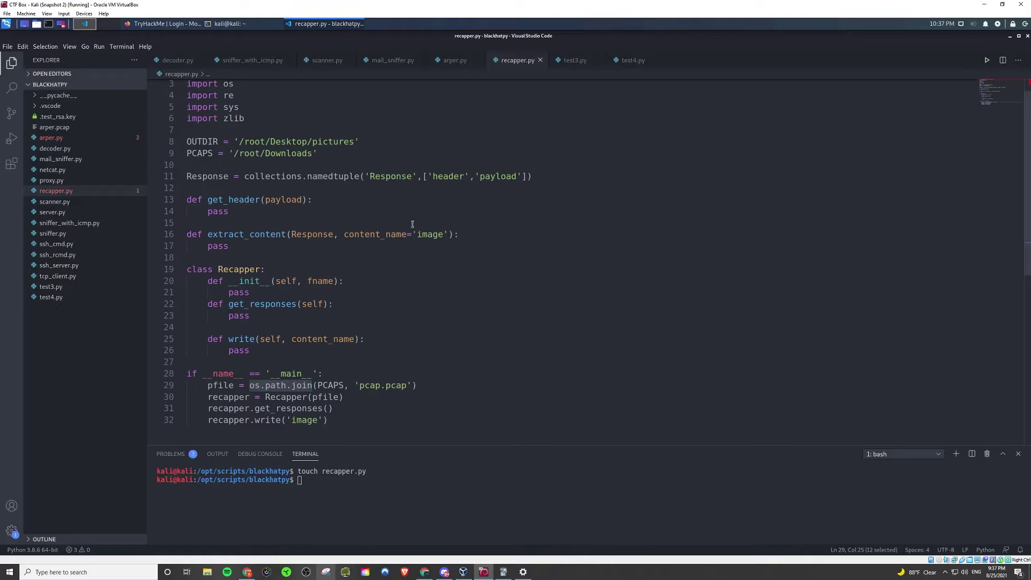
pyautogui.click(341, 487)
pyautogui.write('/root')
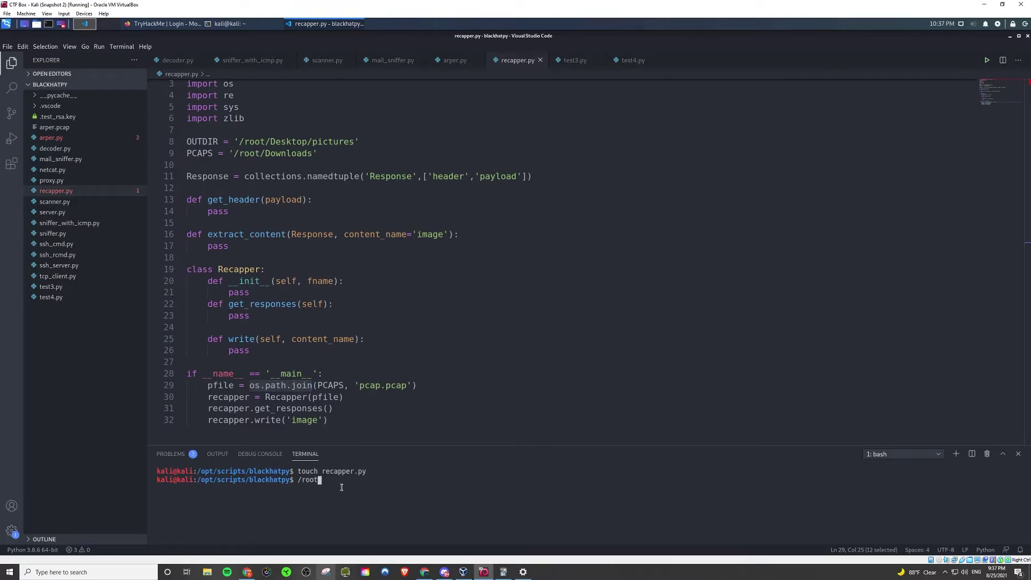
pyautogui.write('/Dowl')
pyautogui.press('BackSpace')
pyautogui.write('nloads/p')
pyautogui.write('cap.pcap')
pyautogui.press('BackSpace')
pyautogui.press('BackSpace')
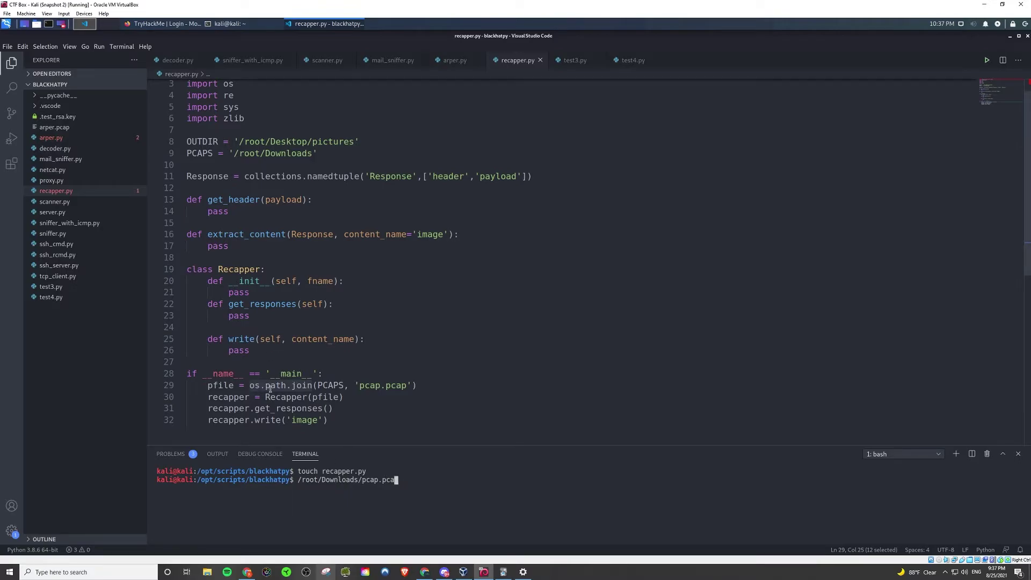
pyautogui.press('BackSpace')
pyautogui.press('BackSpace')
pyautogui.press('BackSpace')
pyautogui.press('BackSpace')
pyautogui.press('BackSpace')
pyautogui.press('BackSpace')
pyautogui.press('BackSpace')
pyautogui.press('BackSpace')
pyautogui.press('BackSpace')
pyautogui.press('BackSpace')
pyautogui.press('BackSpace')
pyautogui.press('BackSpace')
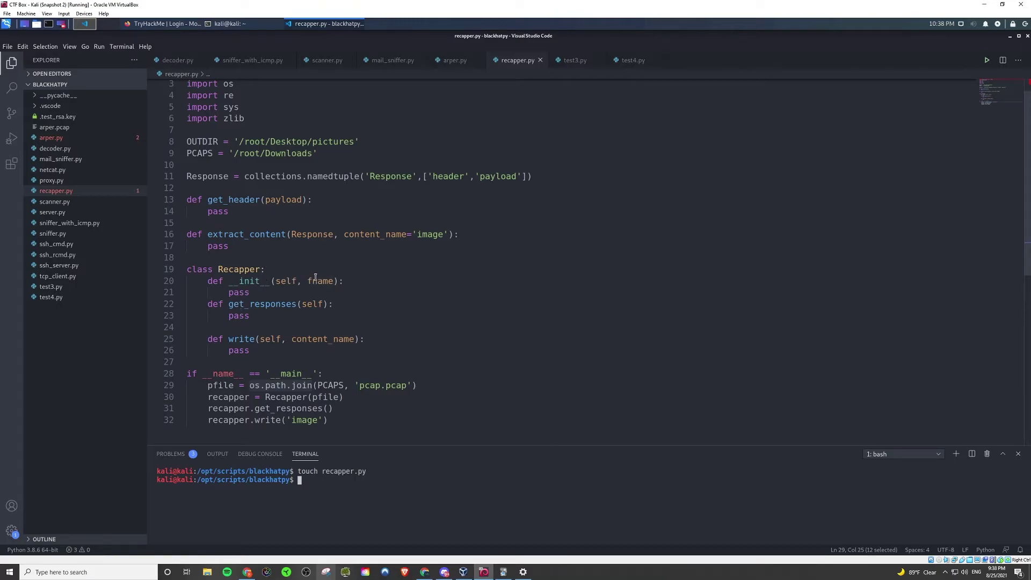
pyautogui.doubleClick(316, 281)
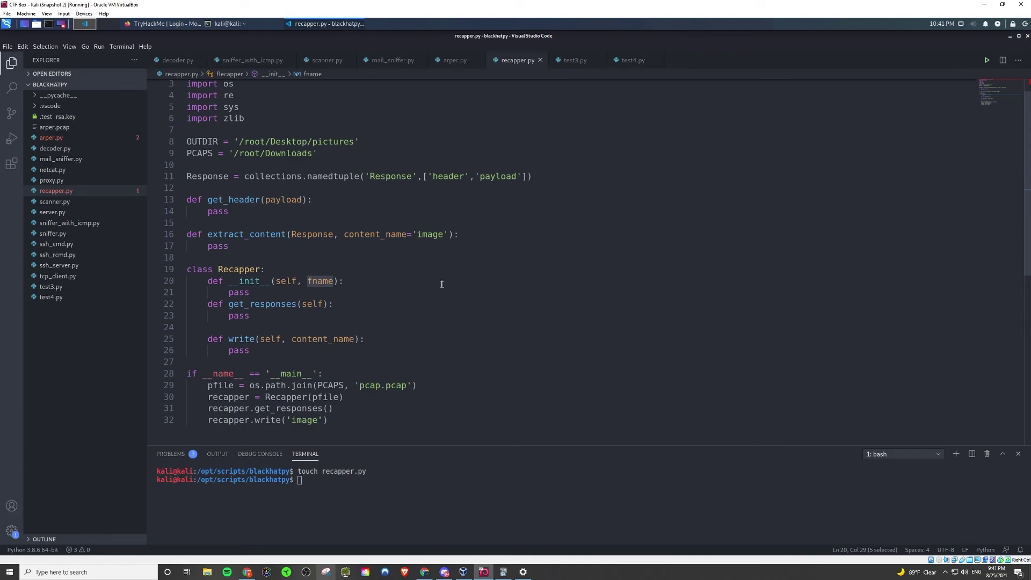
pyautogui.scroll(1, 409, 271)
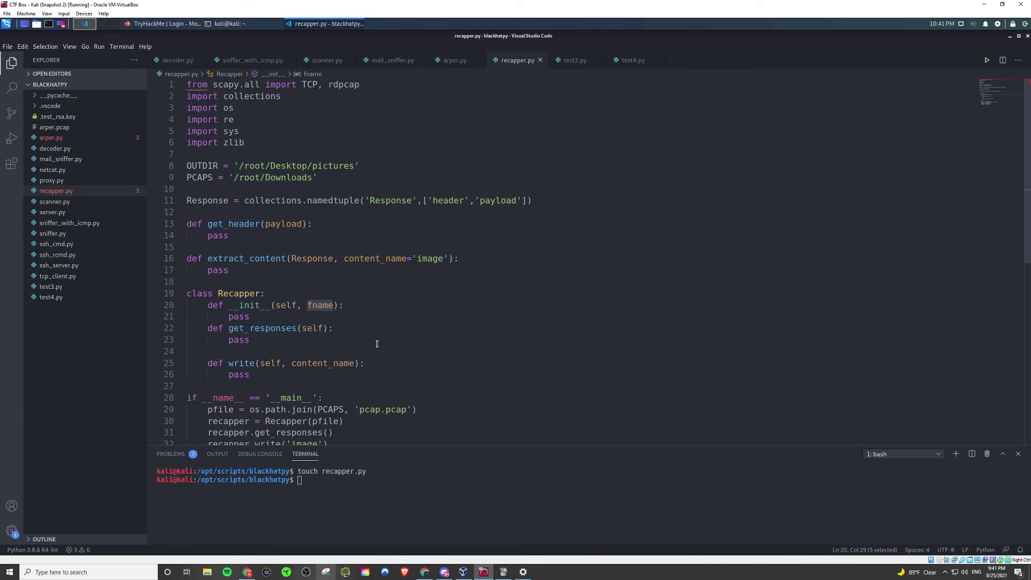
pyautogui.scroll(-1, 376, 351)
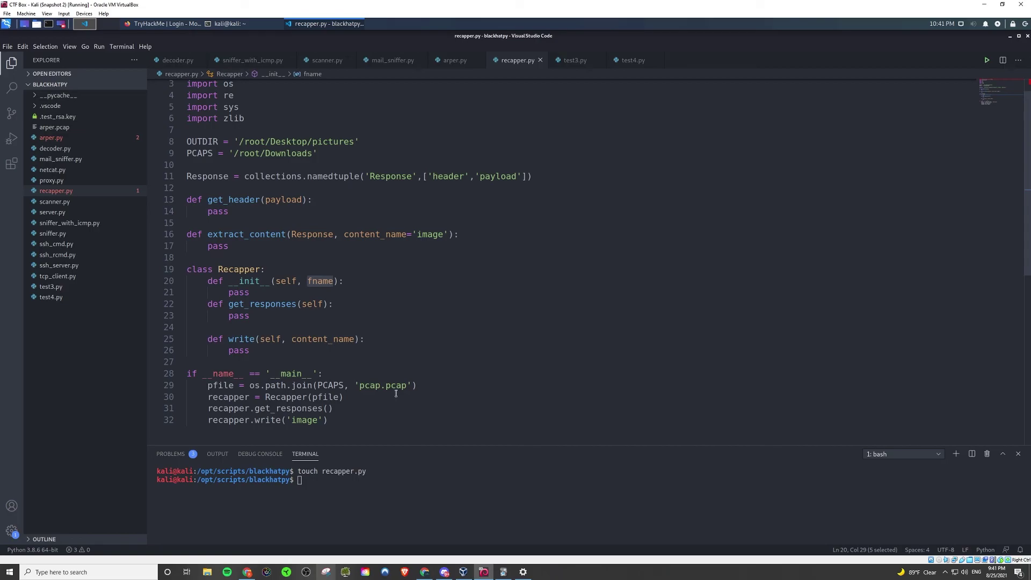
pyautogui.click(394, 317)
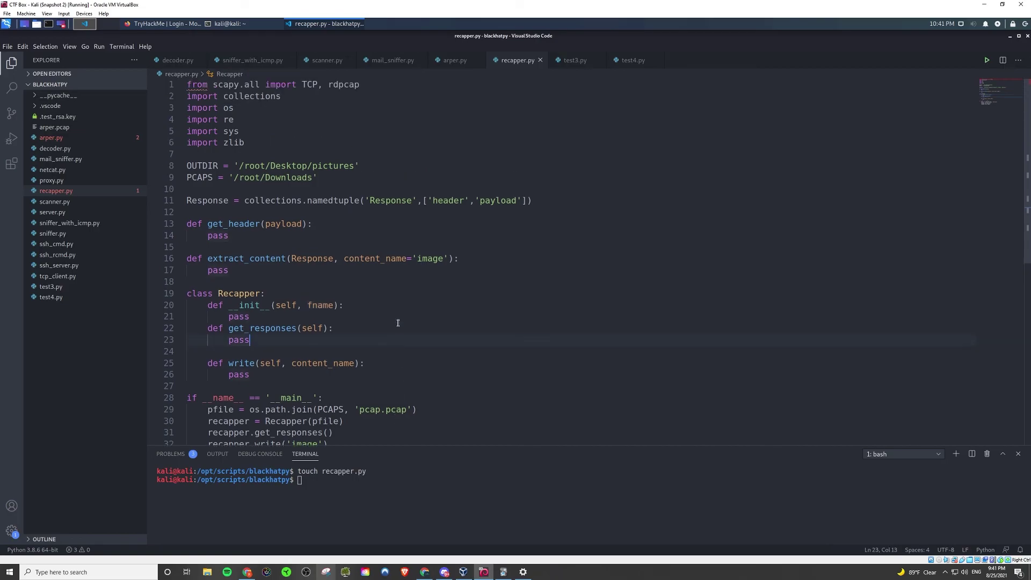
pyautogui.scroll(1, 397, 325)
pyautogui.scroll(-2, 386, 401)
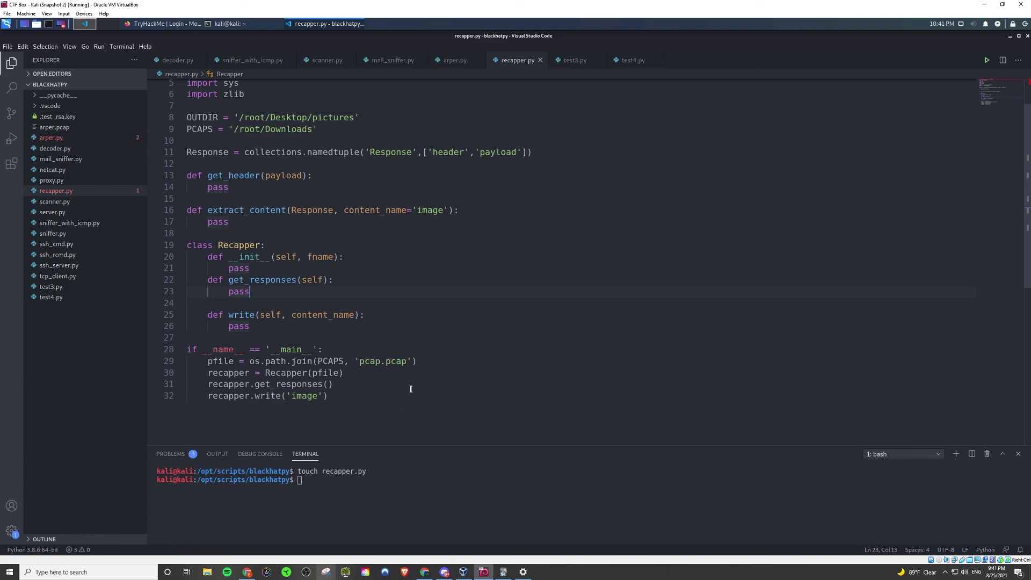
pyautogui.scroll(2, 405, 385)
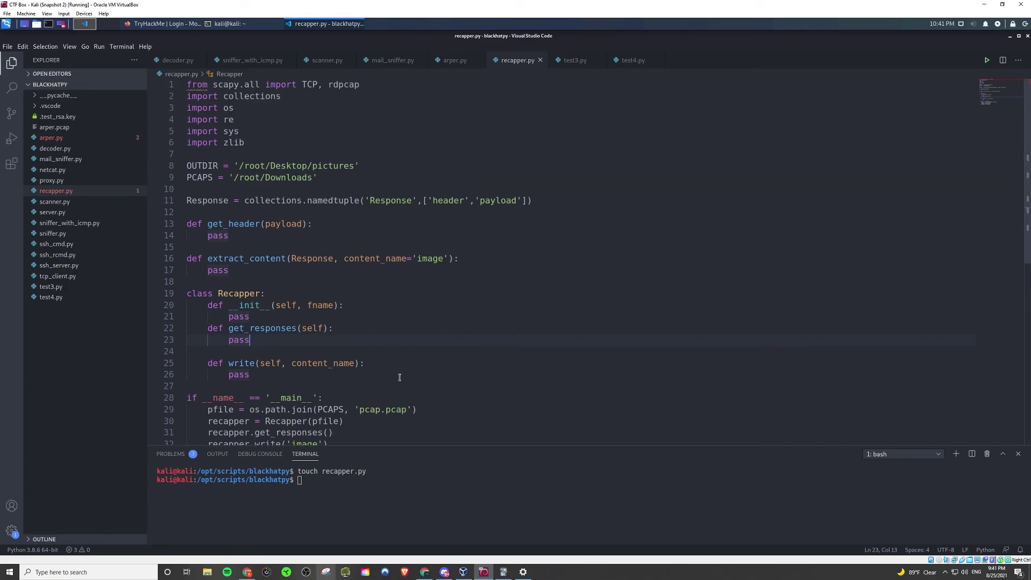